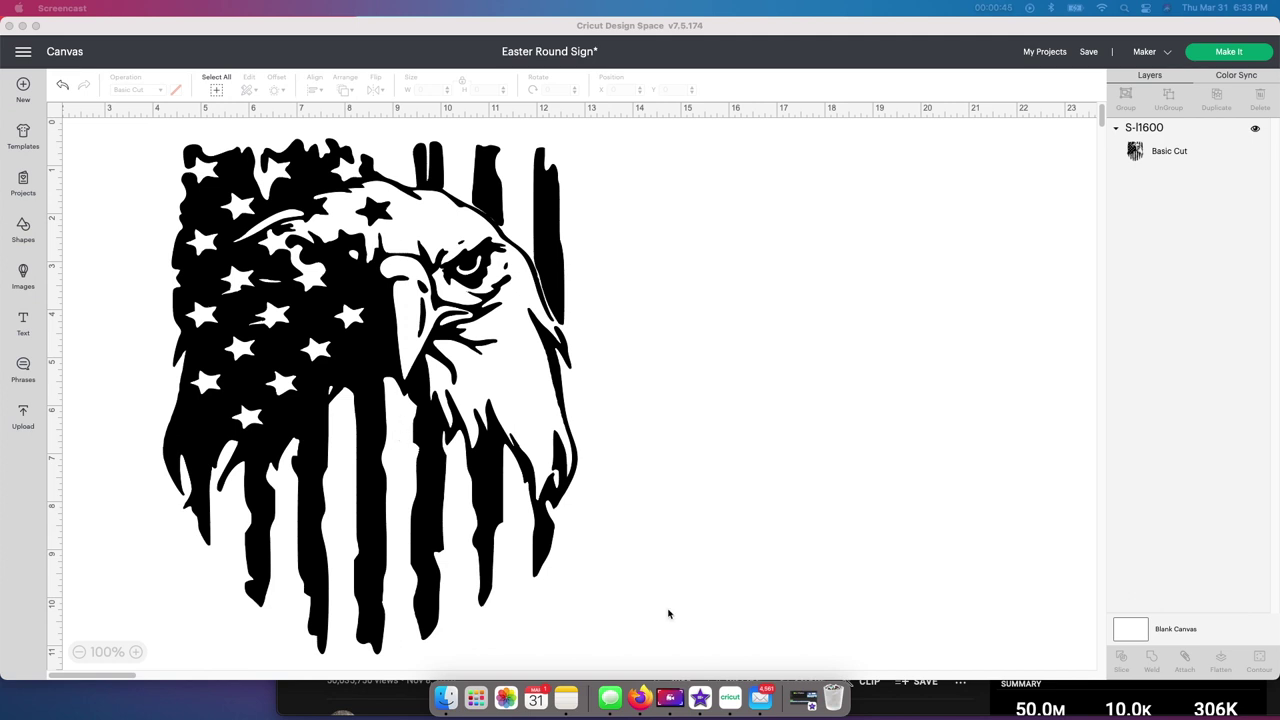
Select the eagle-flag image and close its contour options without hiding any cut parts
click(476, 404)
click(485, 378)
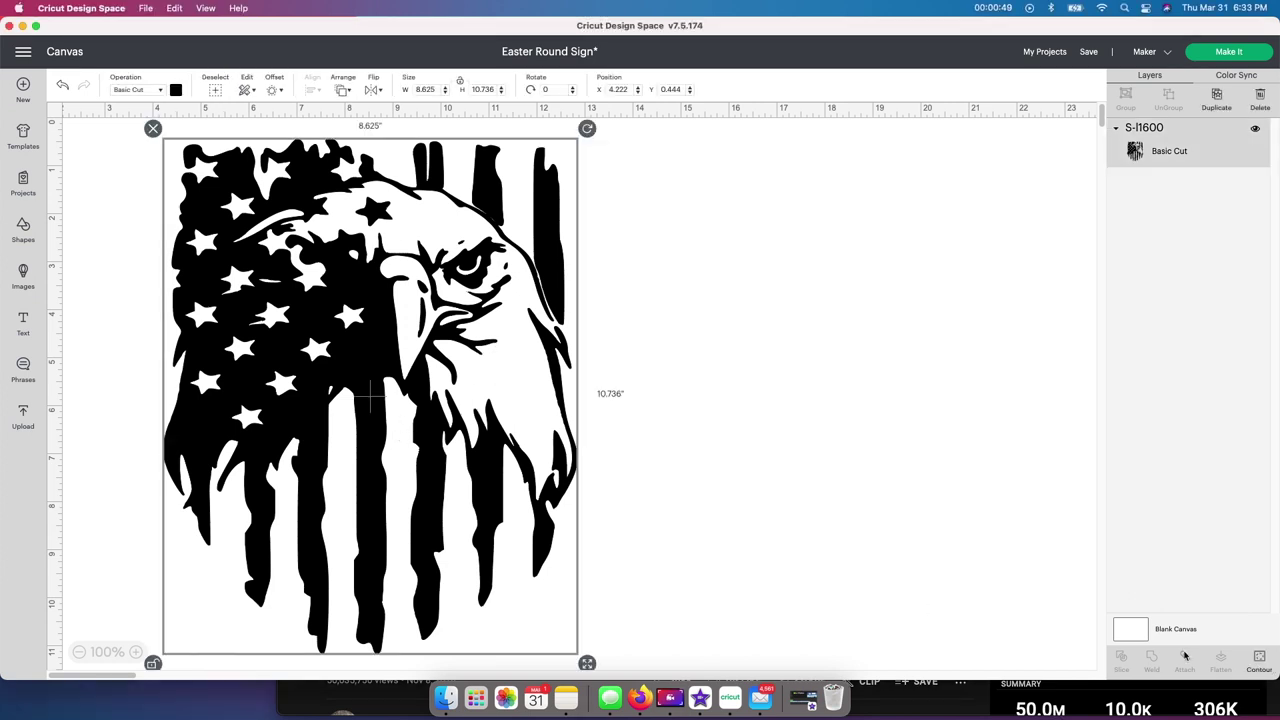
click(1259, 662)
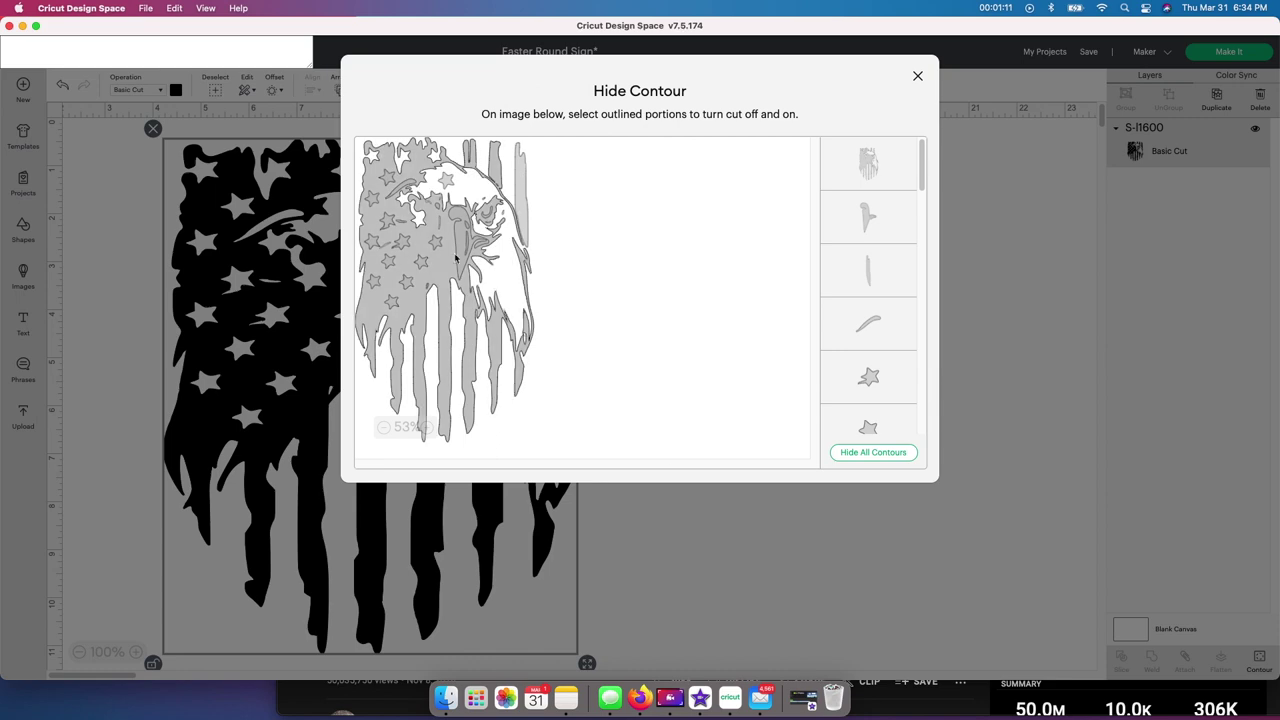
click(852, 580)
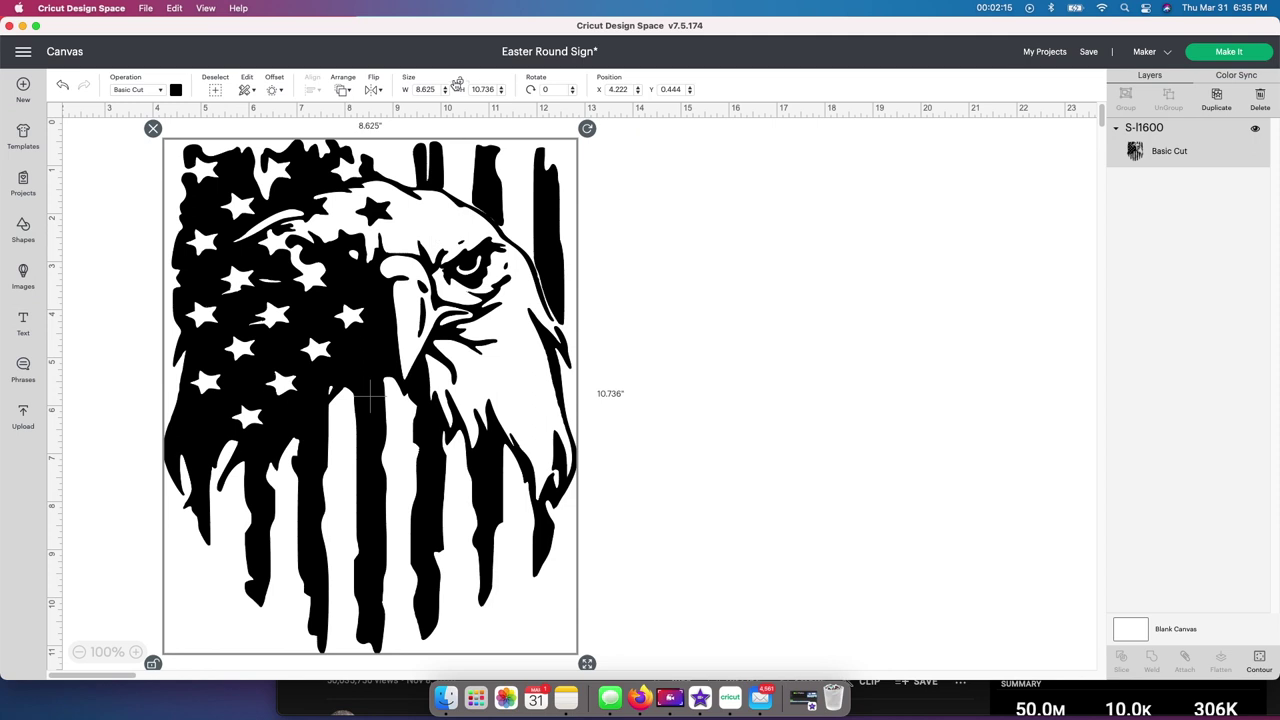
Resize the eagle-flag image to 5 in wide by 6.5 in tall
click(438, 90)
text(5)
key(Tab)
text(6)
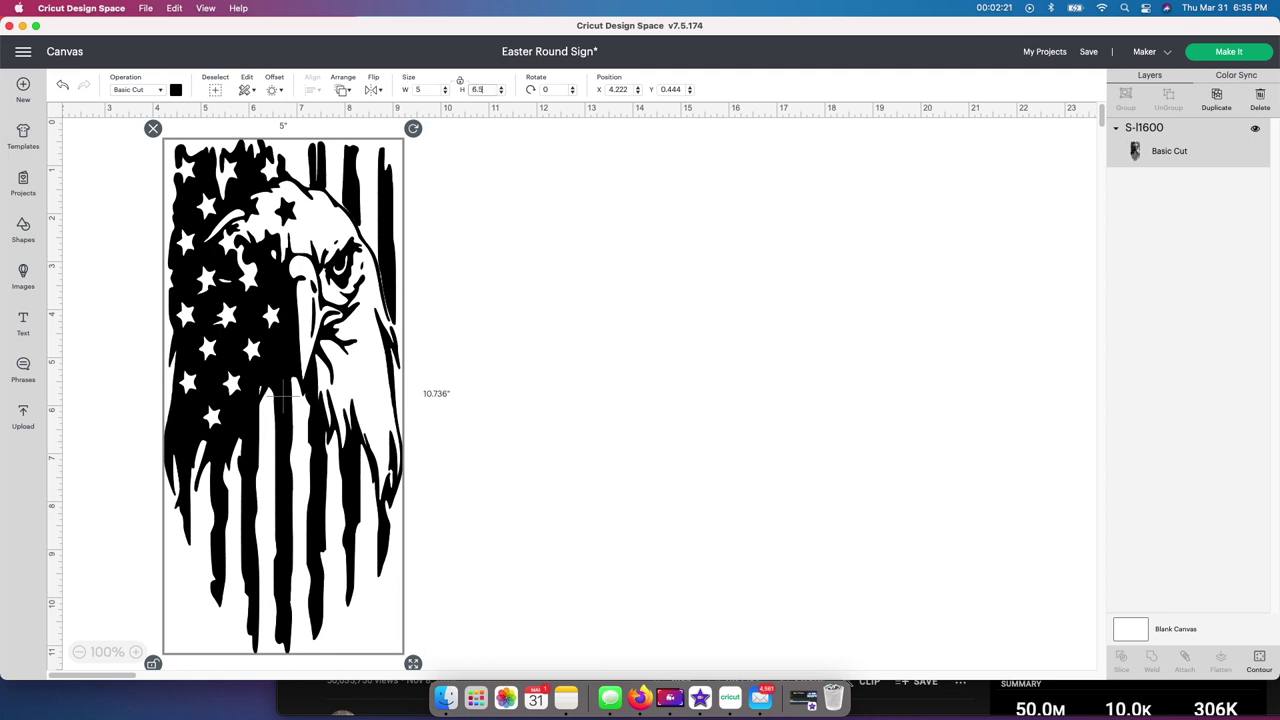
text(.5)
key(Return)
Move the resized image slightly toward the top-left of the canvas
click(460, 357)
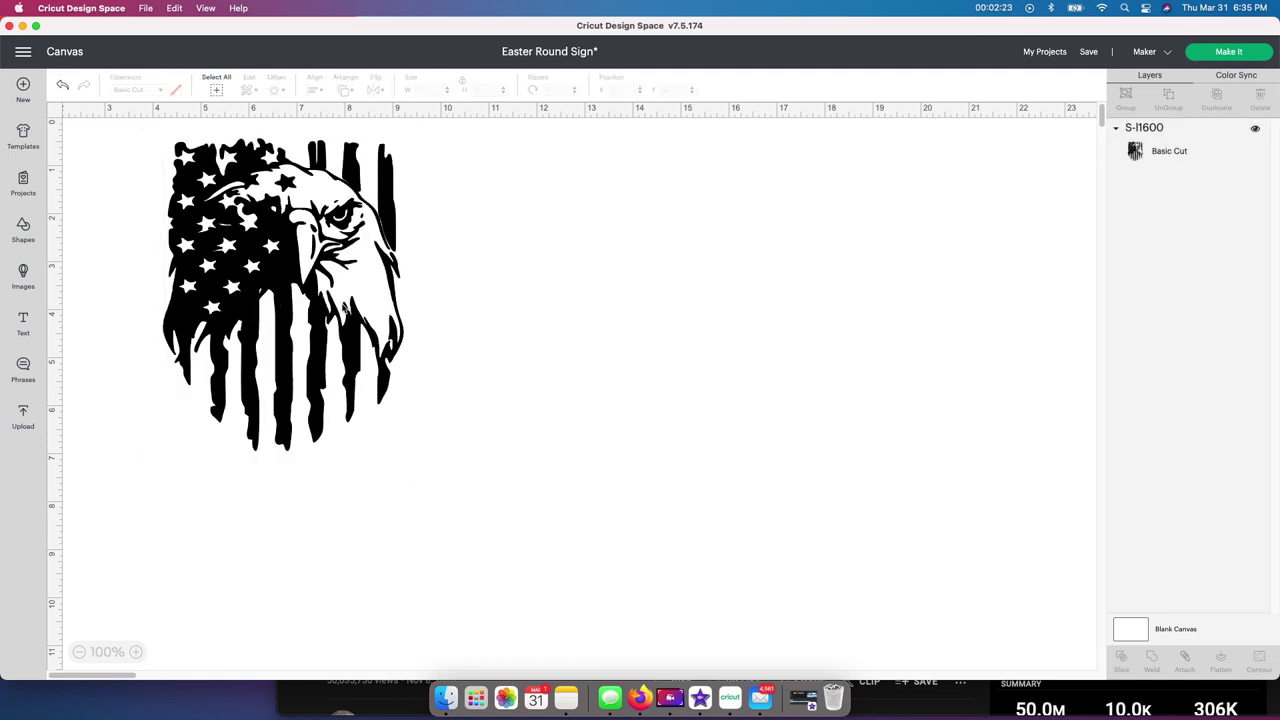
click(344, 309)
drag(321, 305, 297, 298)
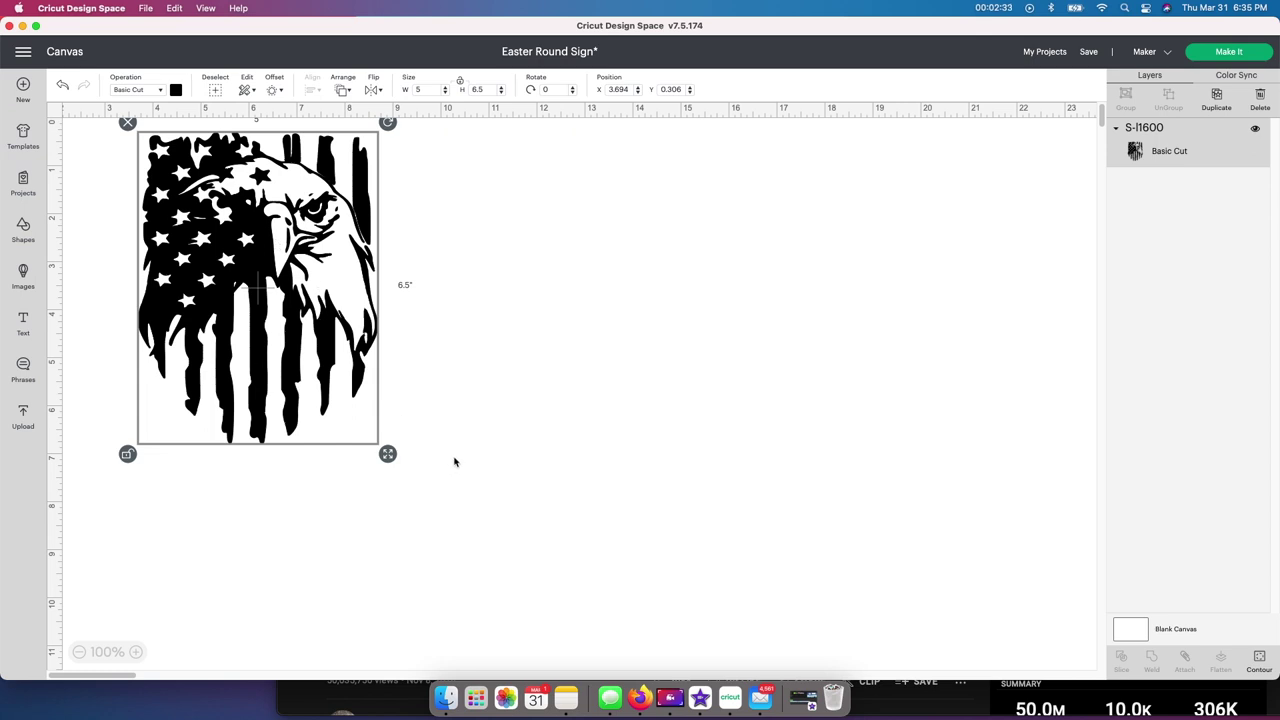
Duplicate the eagle-flag image, then copy and paste the copies to build eight stacked layers
drag(454, 462, 320, 260)
key(super+d)
drag(451, 484, 235, 320)
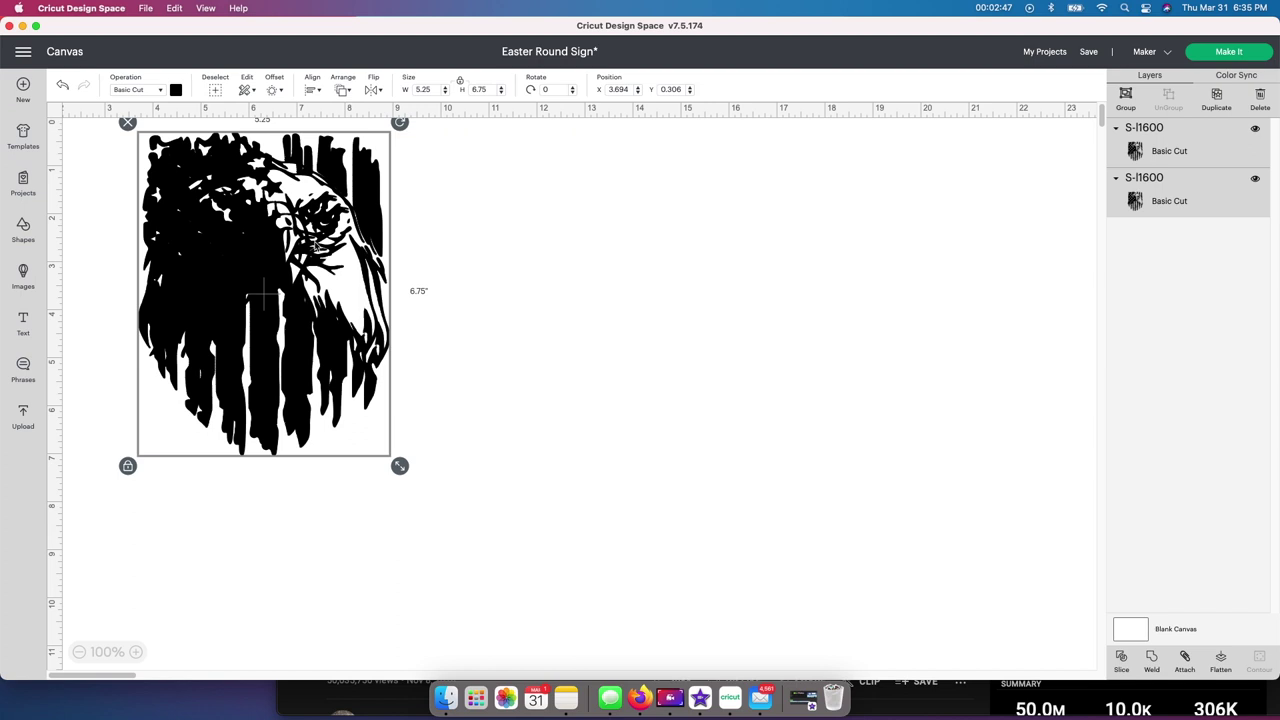
key(super+c)
key(super+v)
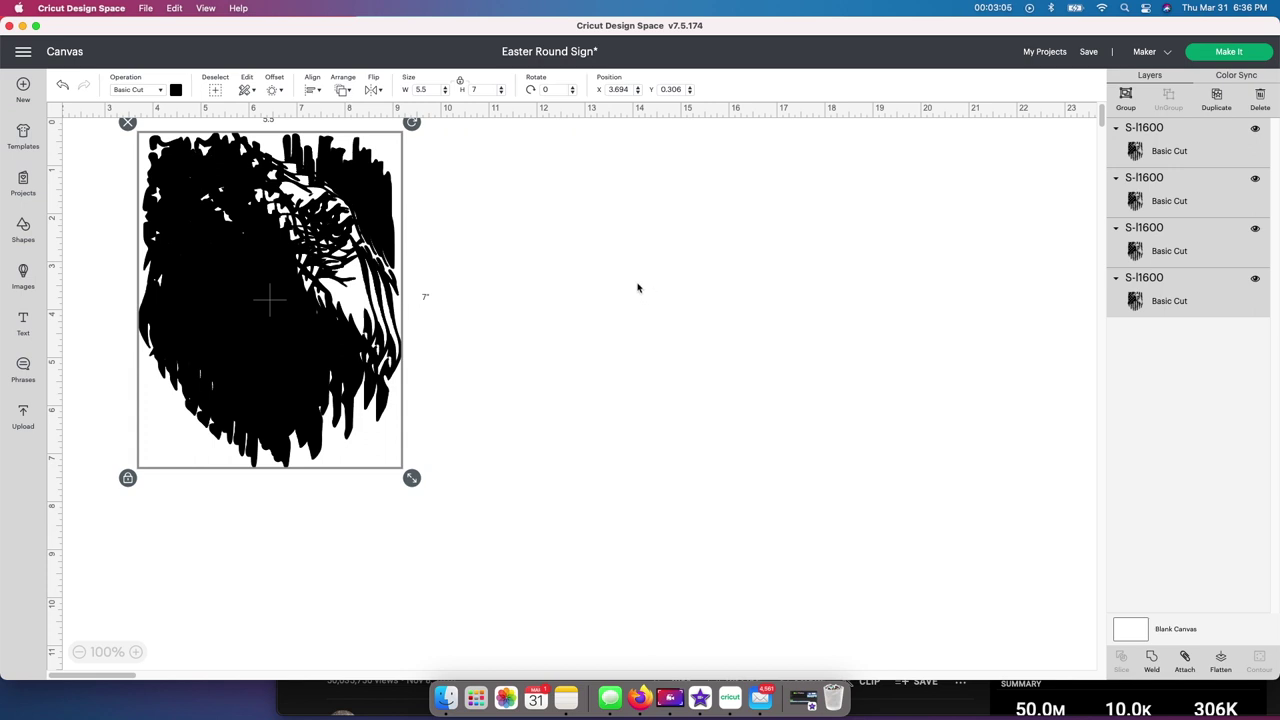
key(super+v)
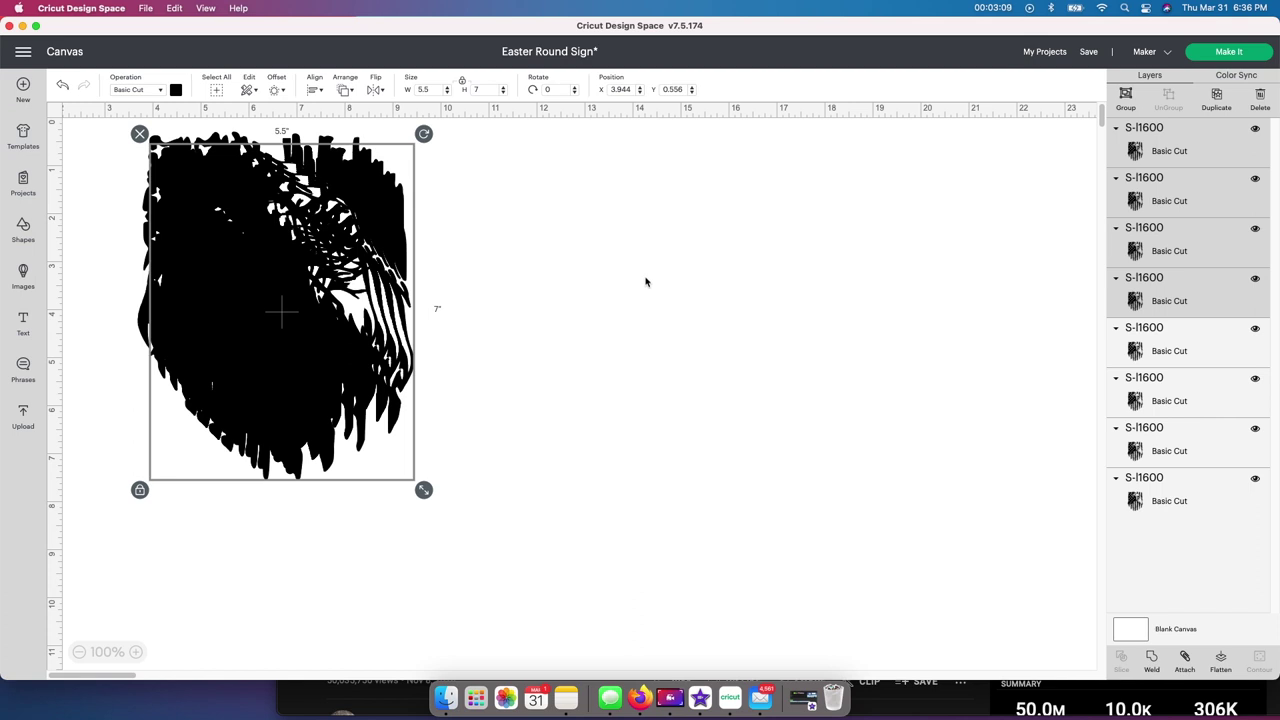
Drag several eagle copies from the stack to separate spots, then send the design to Make It
drag(400, 370, 862, 380)
click(517, 420)
drag(773, 330, 554, 534)
drag(703, 348, 830, 655)
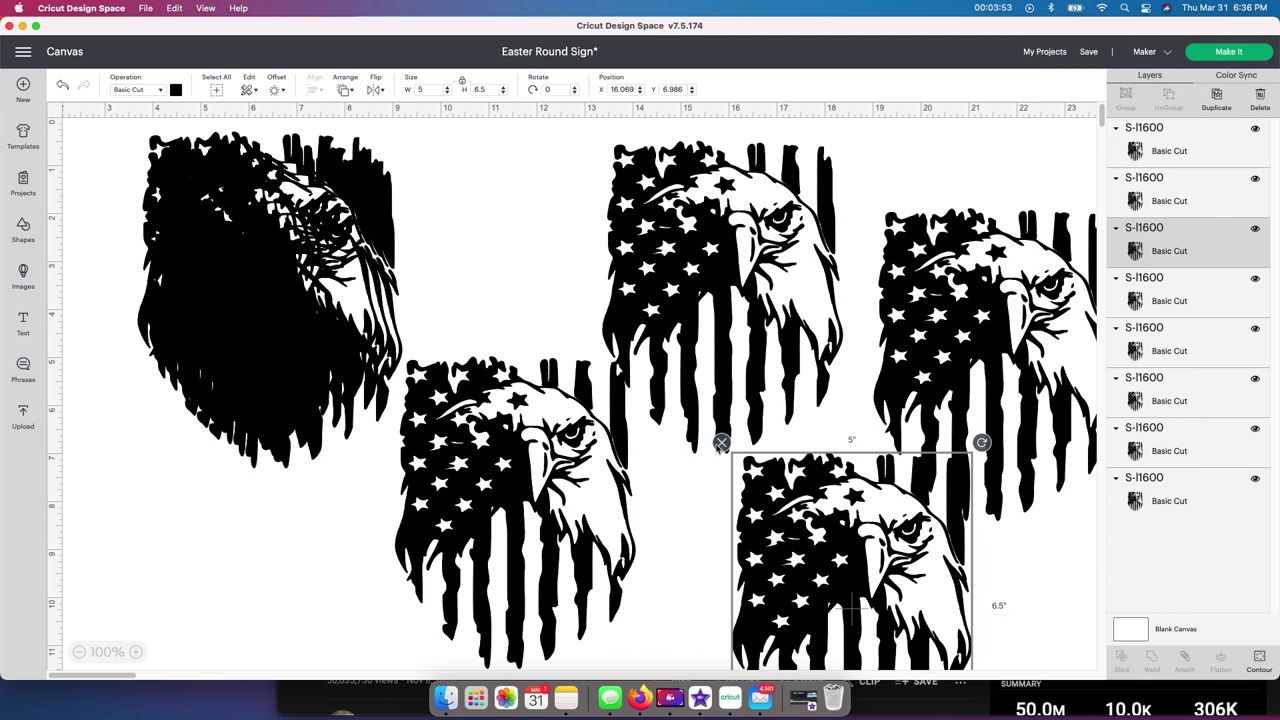
click(1226, 56)
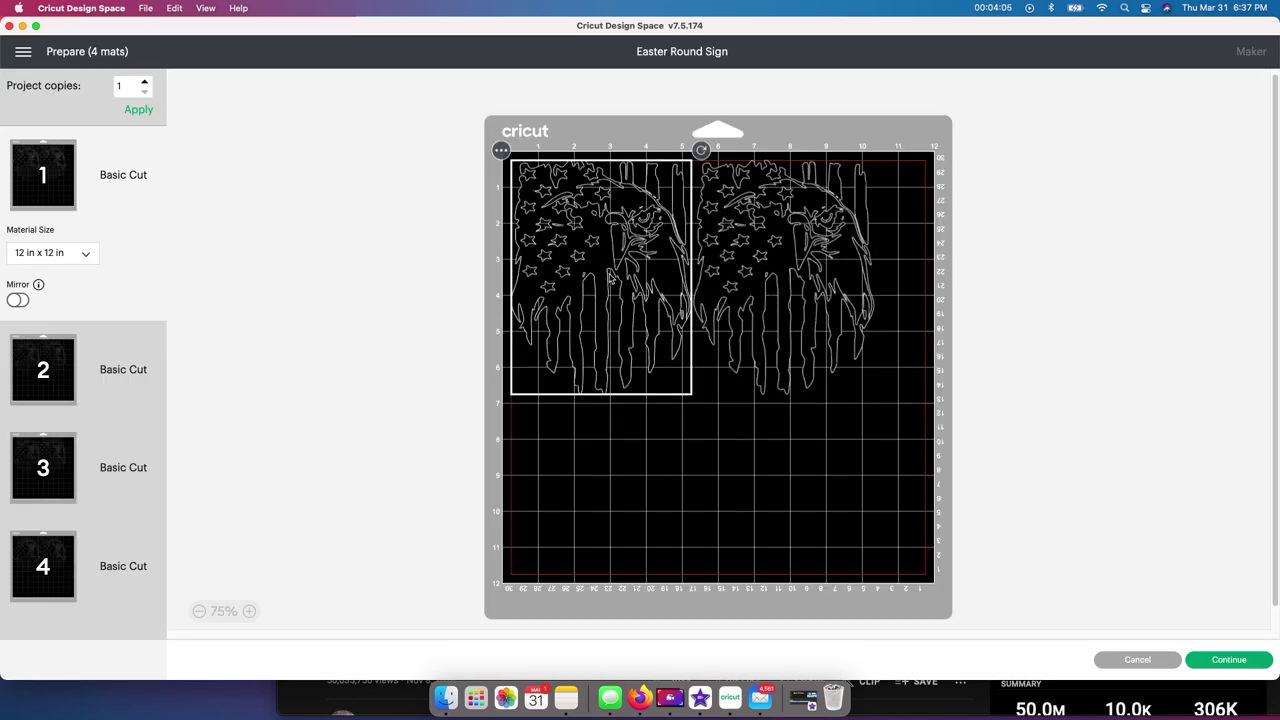
Switch the mat size to 12 in x 24 in and review both mats' layouts
click(86, 257)
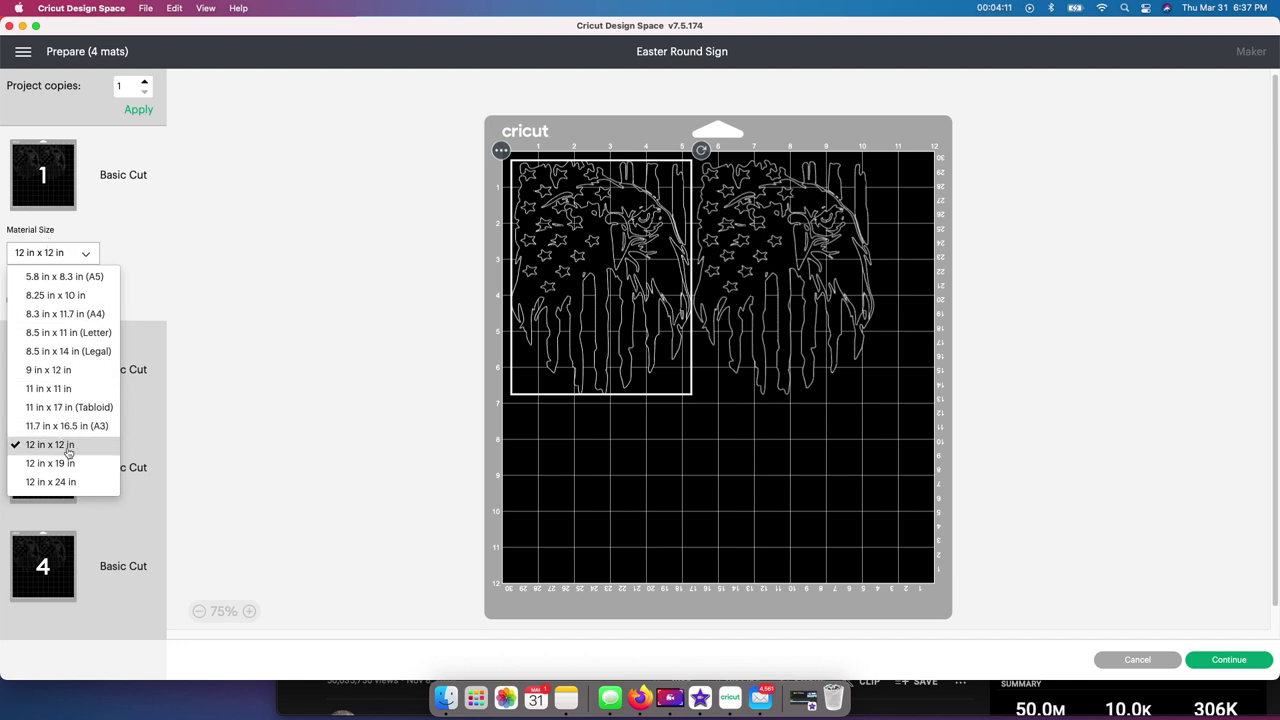
click(50, 482)
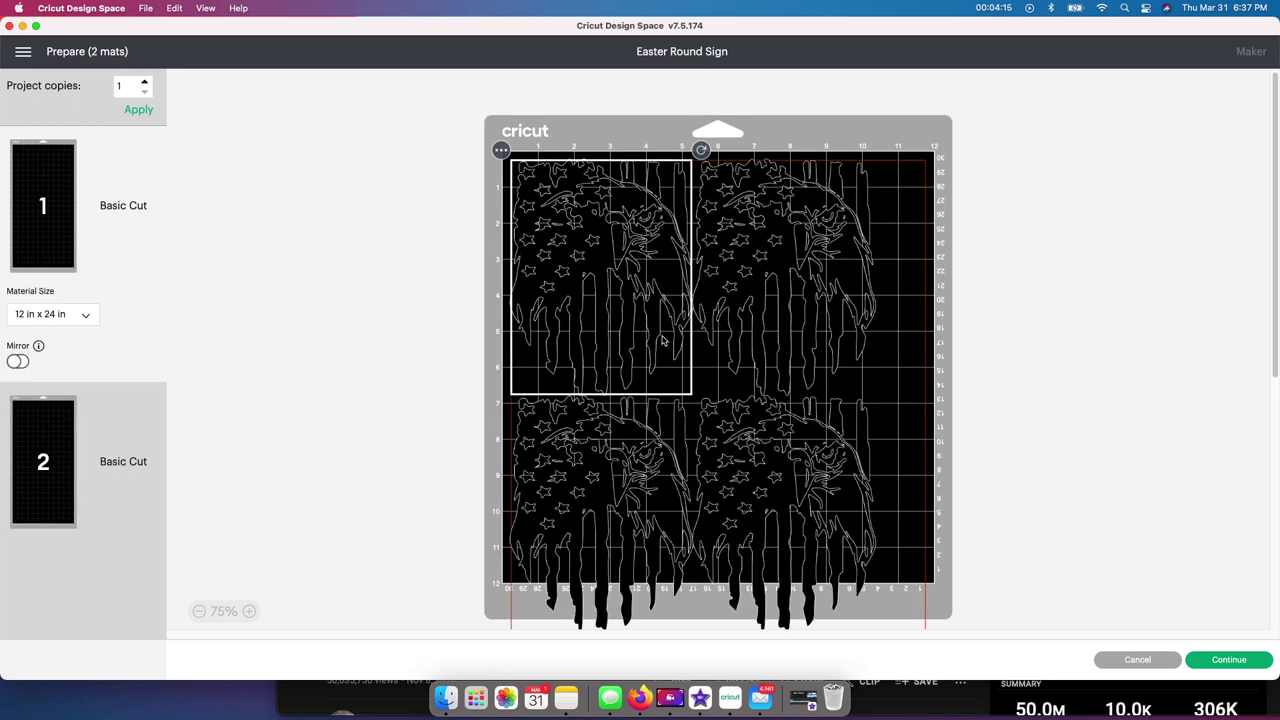
scroll(721, 341, down, 10)
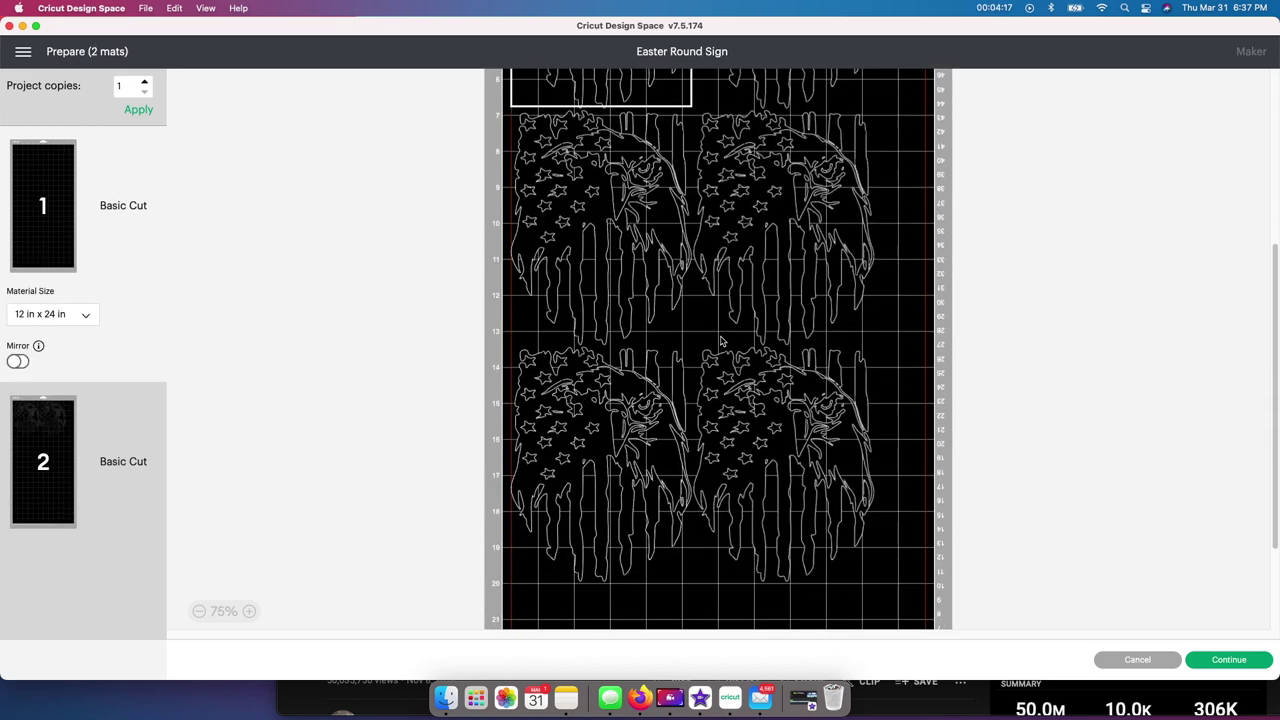
click(68, 461)
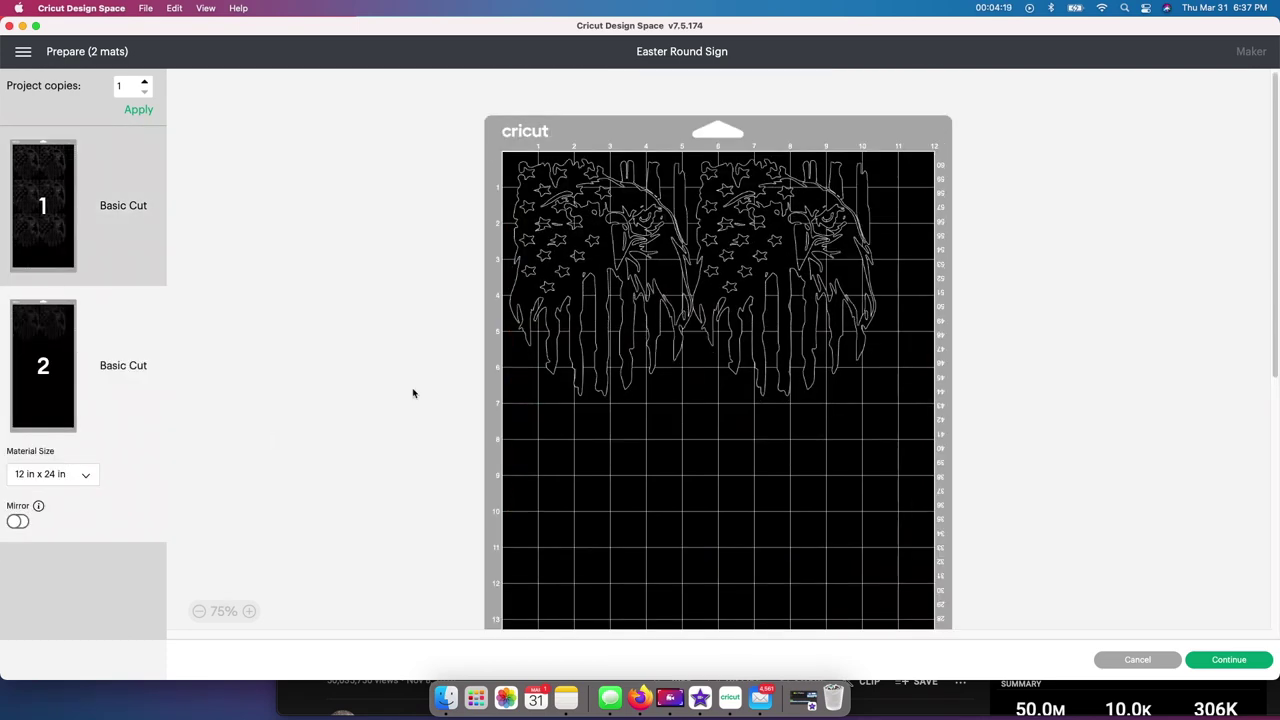
click(46, 205)
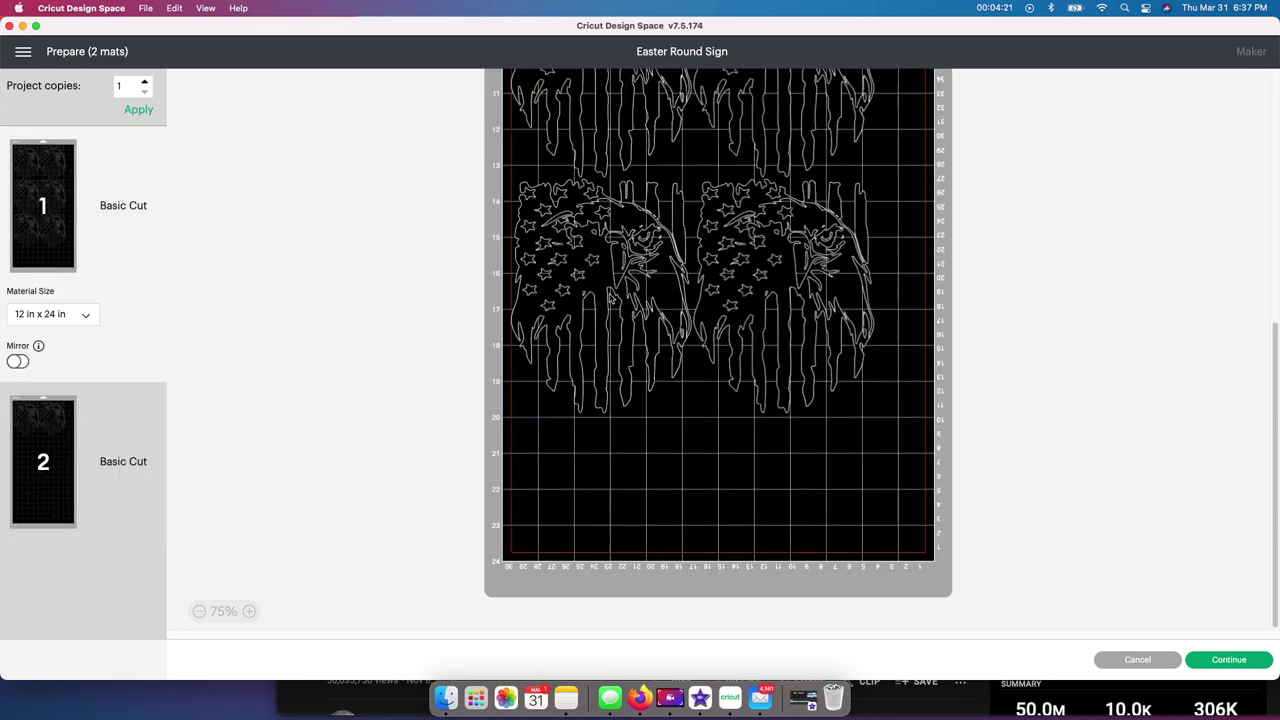
scroll(600, 291, up, 10)
click(40, 432)
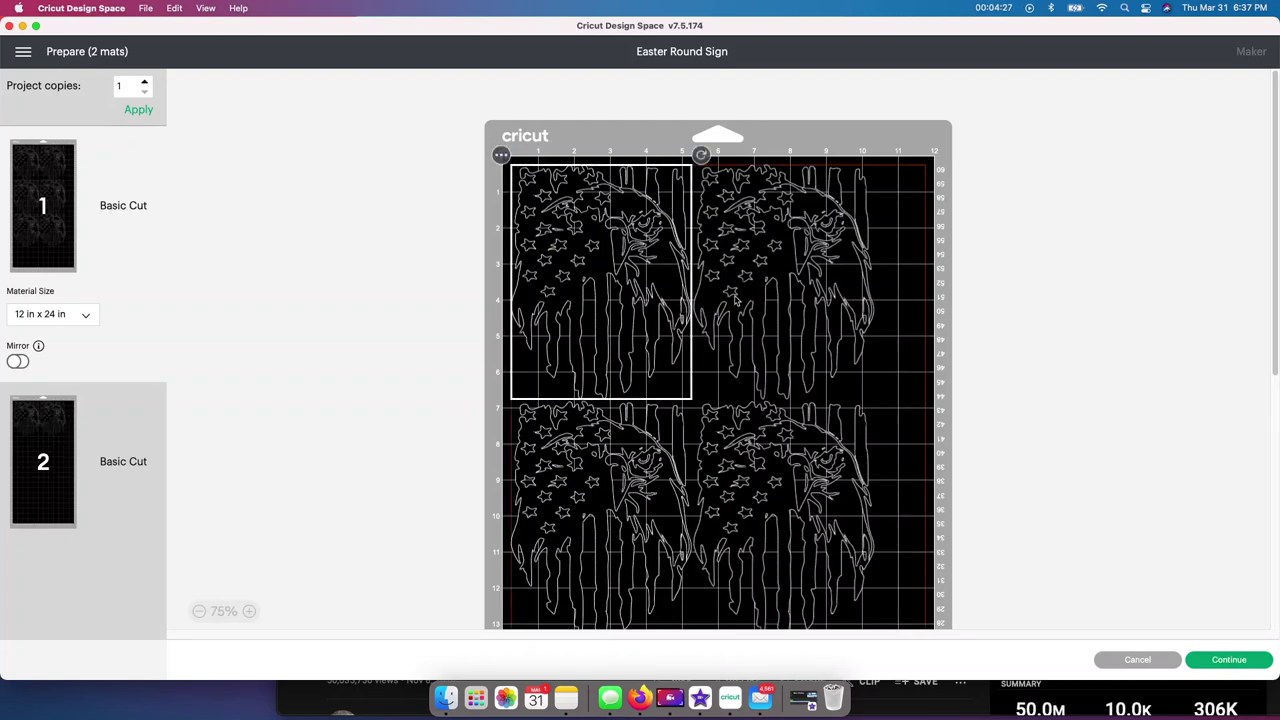
Shift the right-hand and lower eagles on mat 1 so the rows start lining up
drag(760, 291, 814, 276)
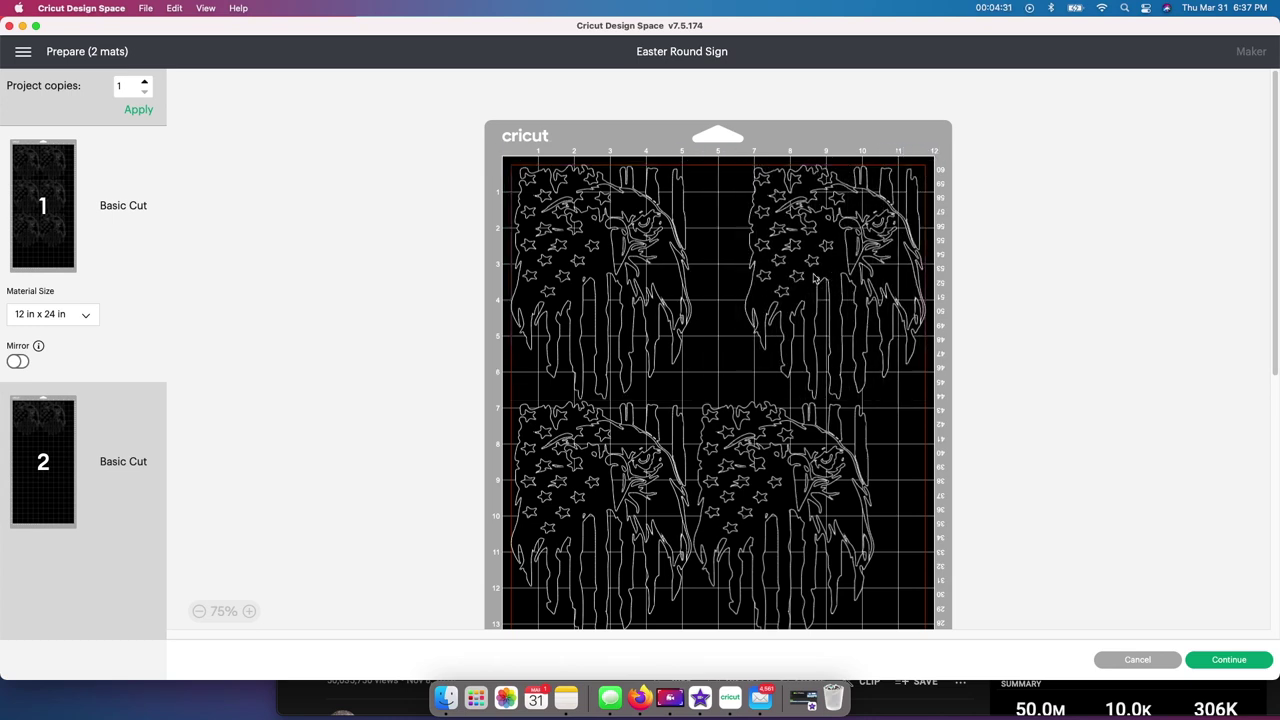
scroll(597, 440, down, 2)
drag(597, 440, 586, 461)
drag(824, 426, 872, 436)
click(872, 436)
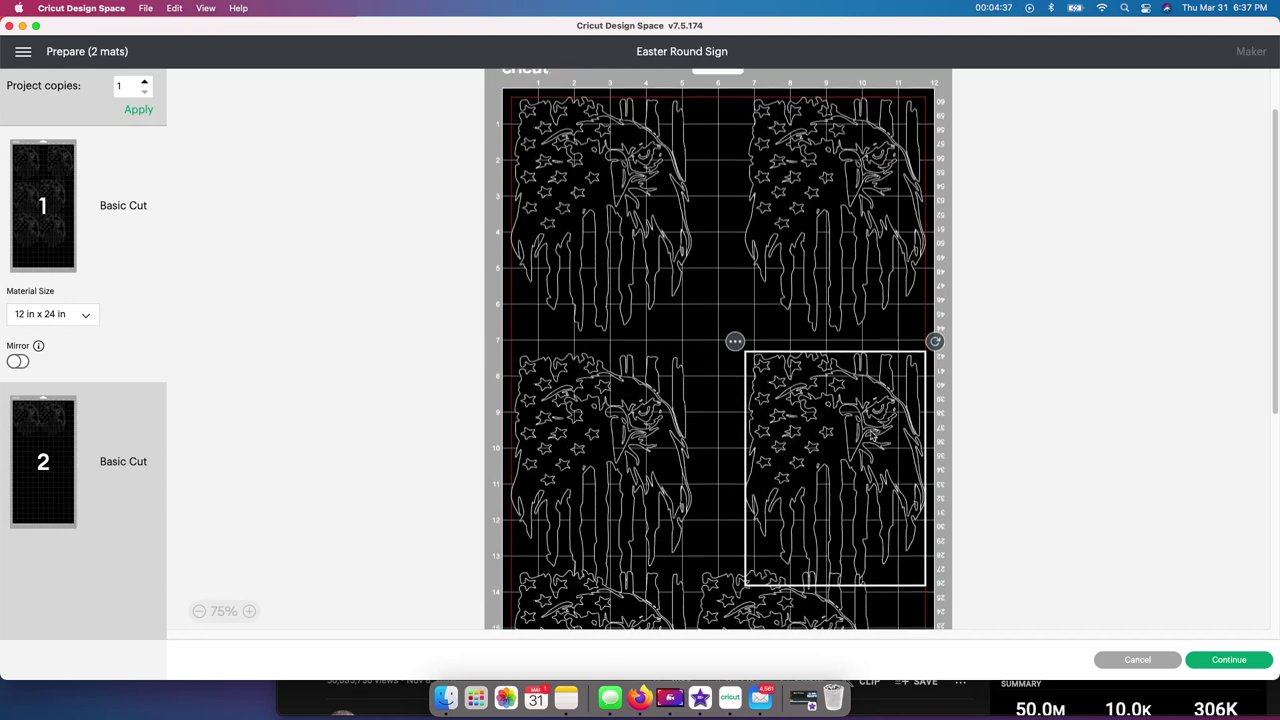
scroll(872, 436, down, 8)
click(604, 381)
drag(604, 381, 604, 400)
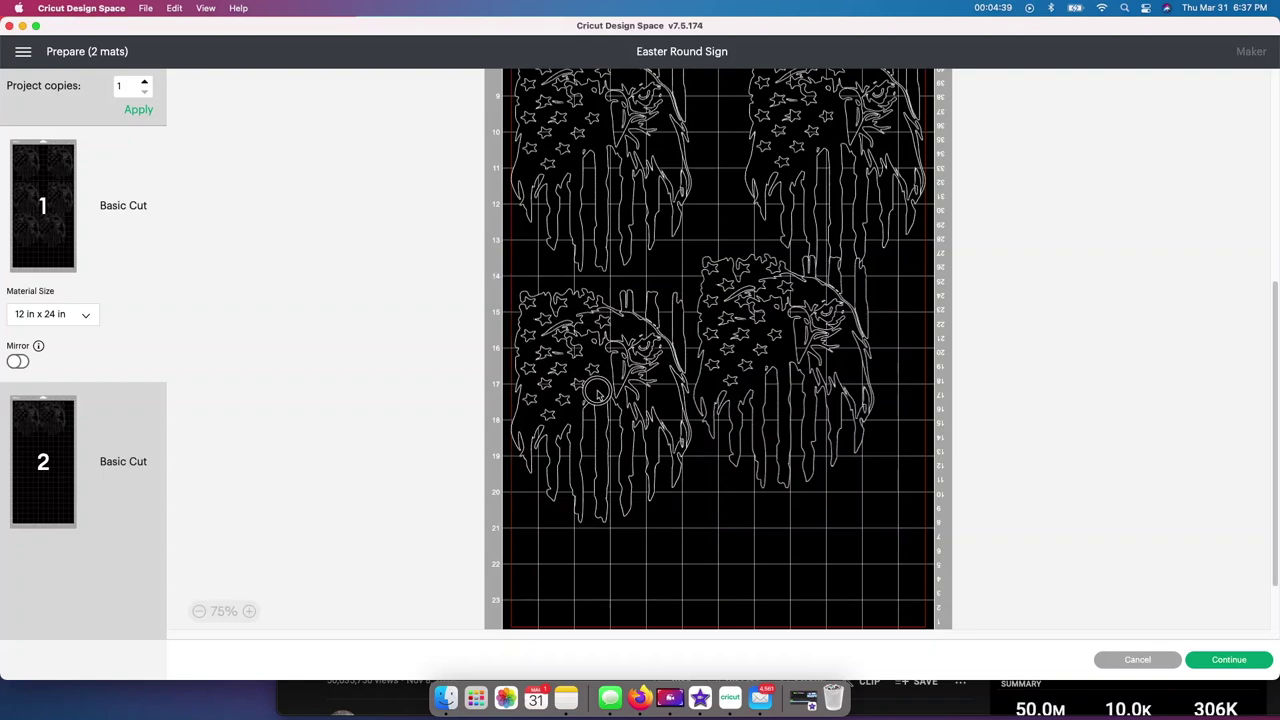
drag(809, 351, 857, 395)
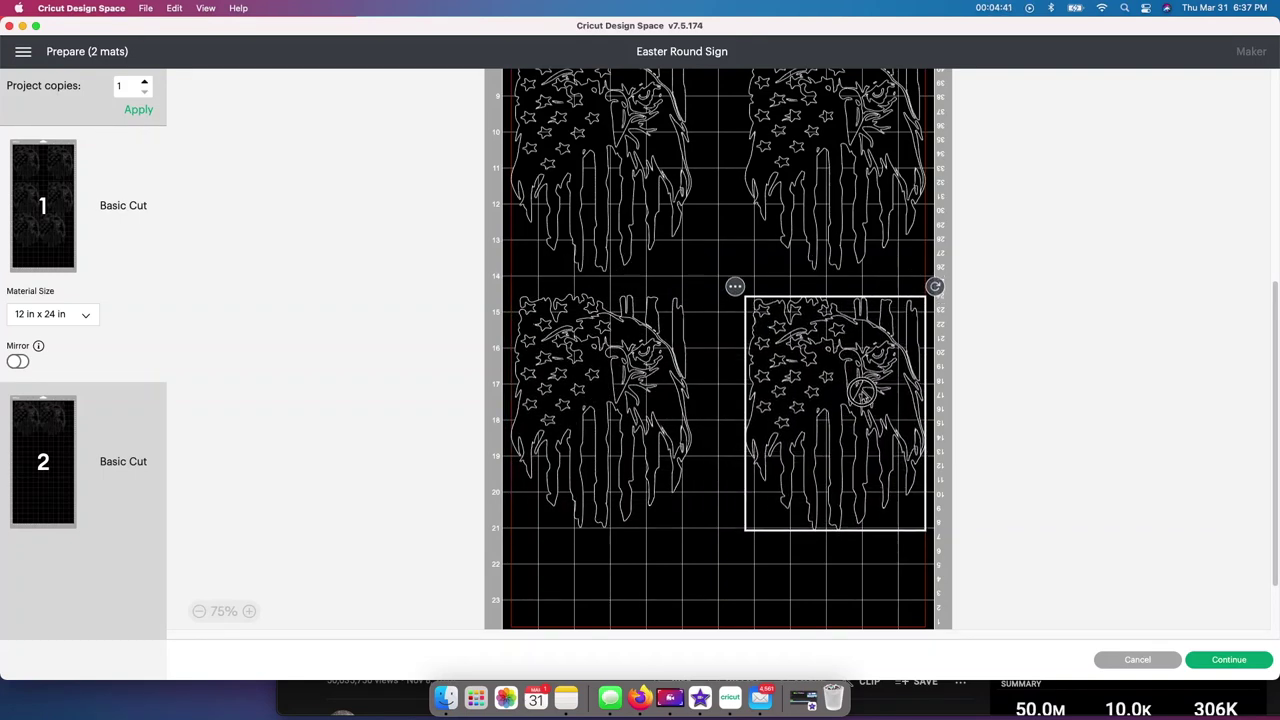
click(617, 411)
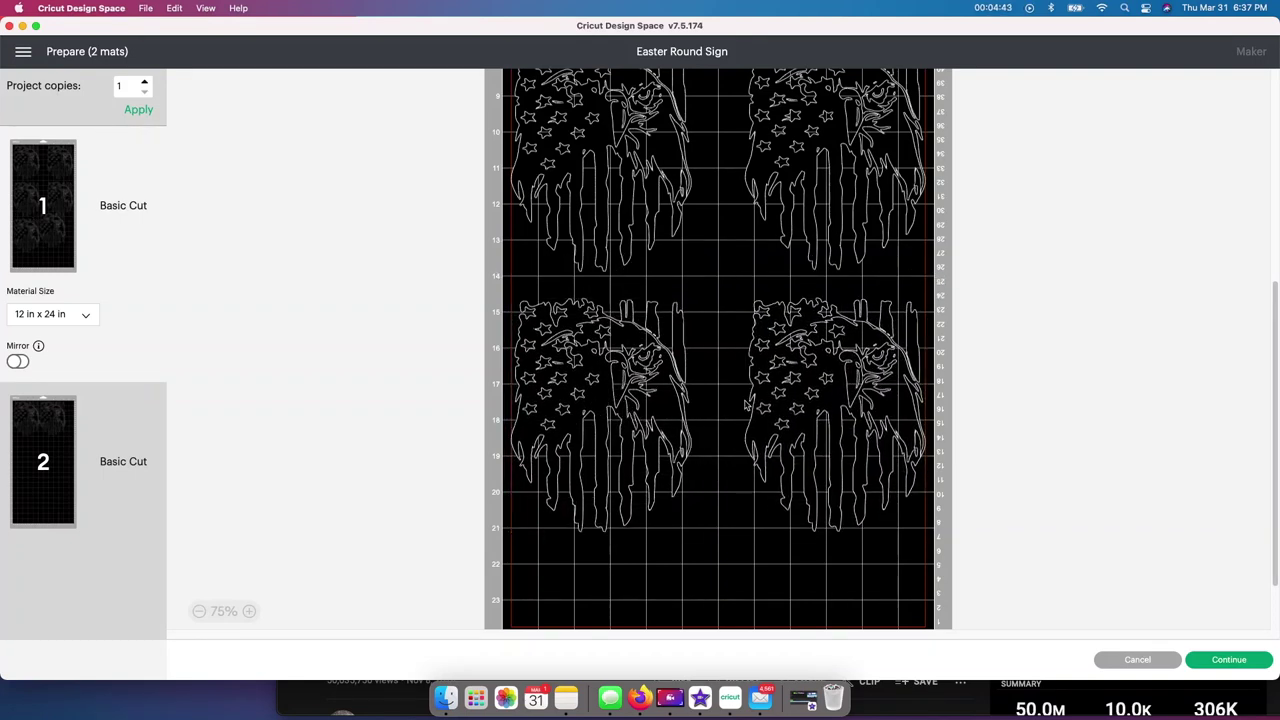
click(760, 380)
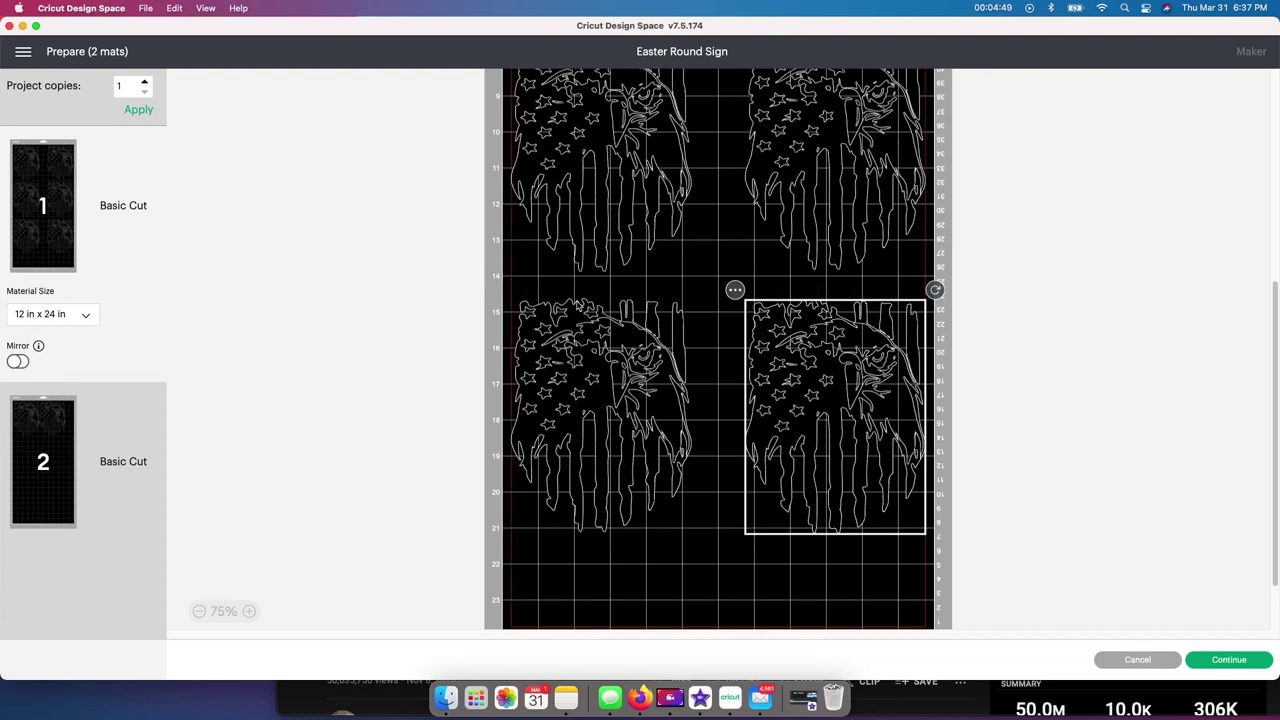
click(600, 366)
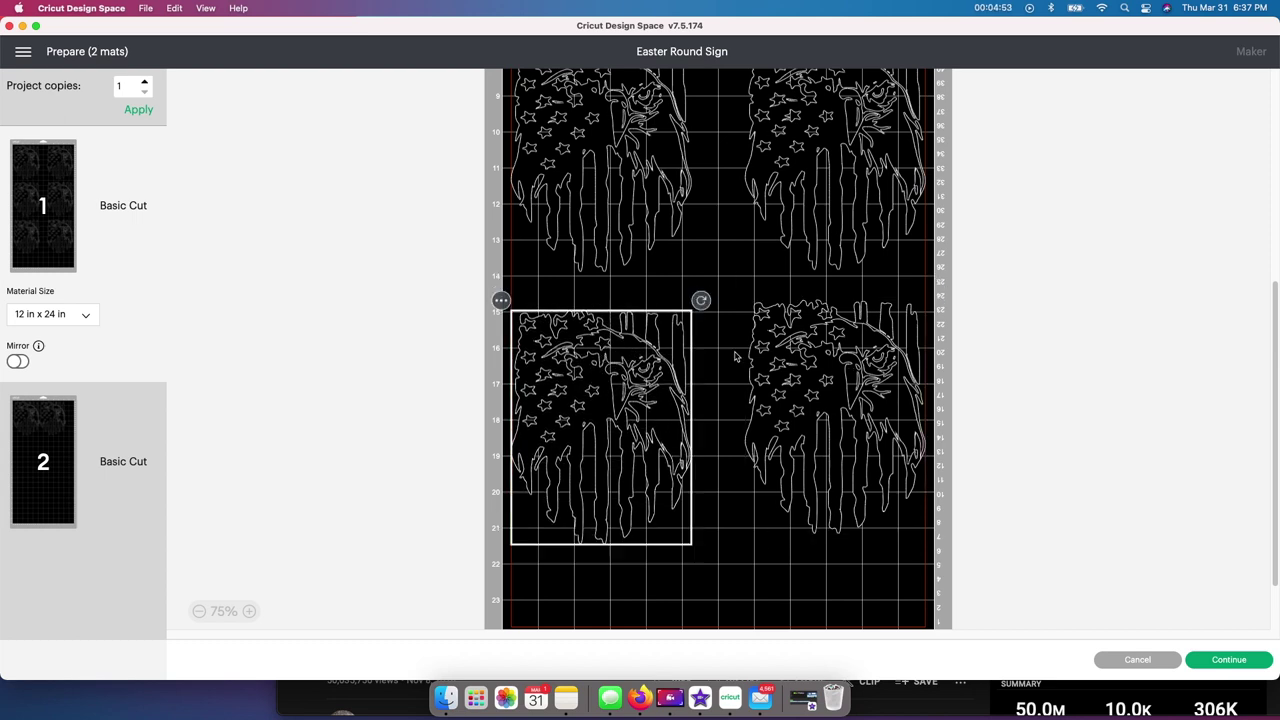
click(831, 349)
drag(831, 349, 831, 353)
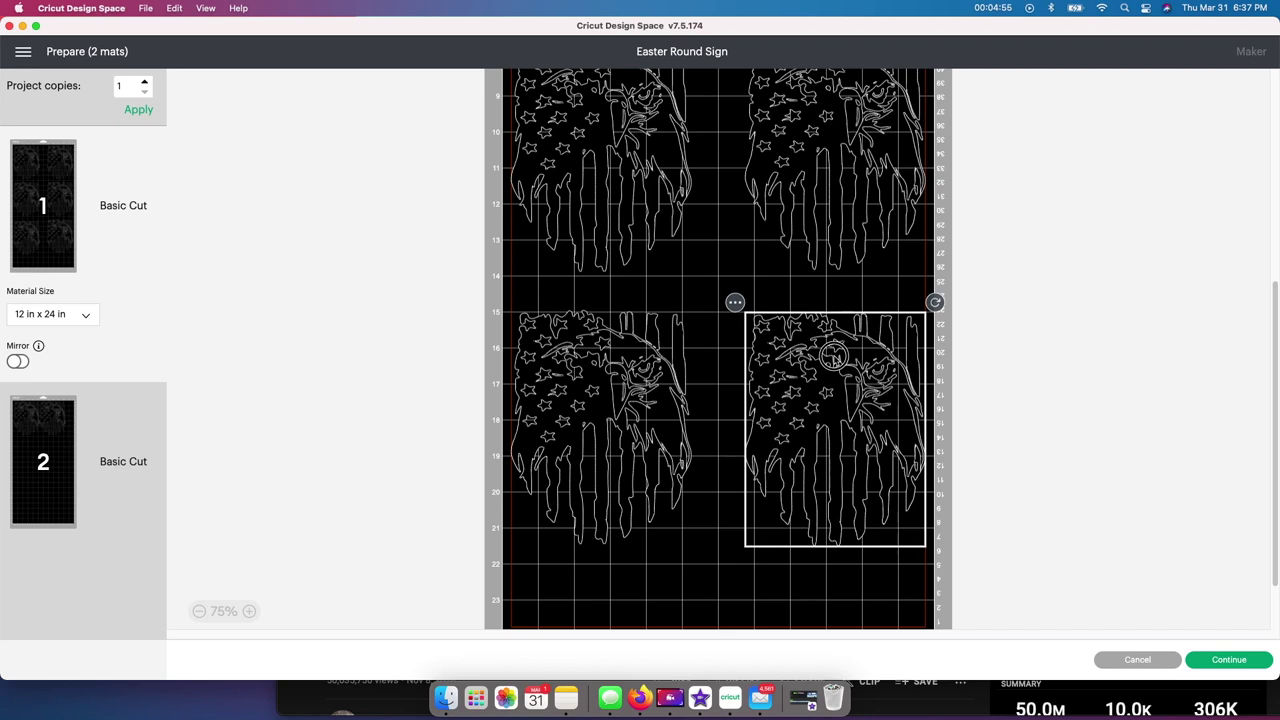
Lower the upper pair and bottom pair of eagles so rows and columns align evenly
scroll(720, 365, up, 3)
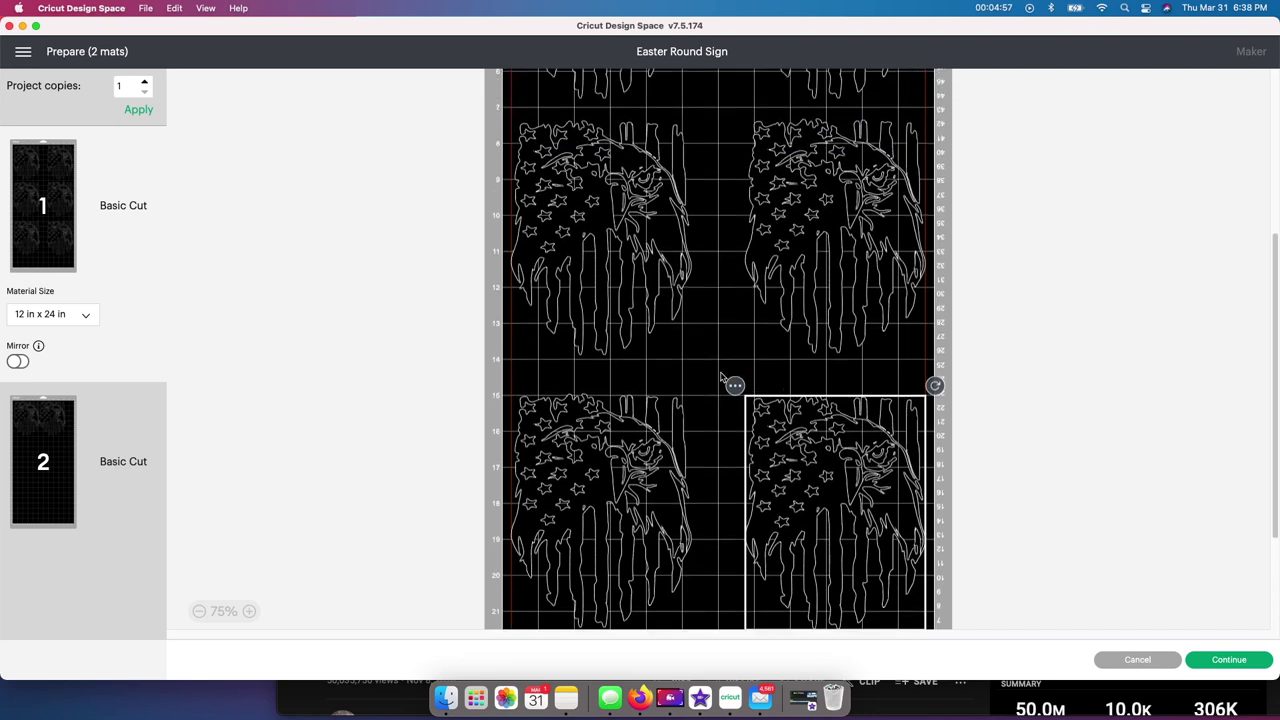
click(717, 293)
drag(606, 198, 606, 222)
click(846, 180)
drag(846, 180, 846, 195)
click(760, 226)
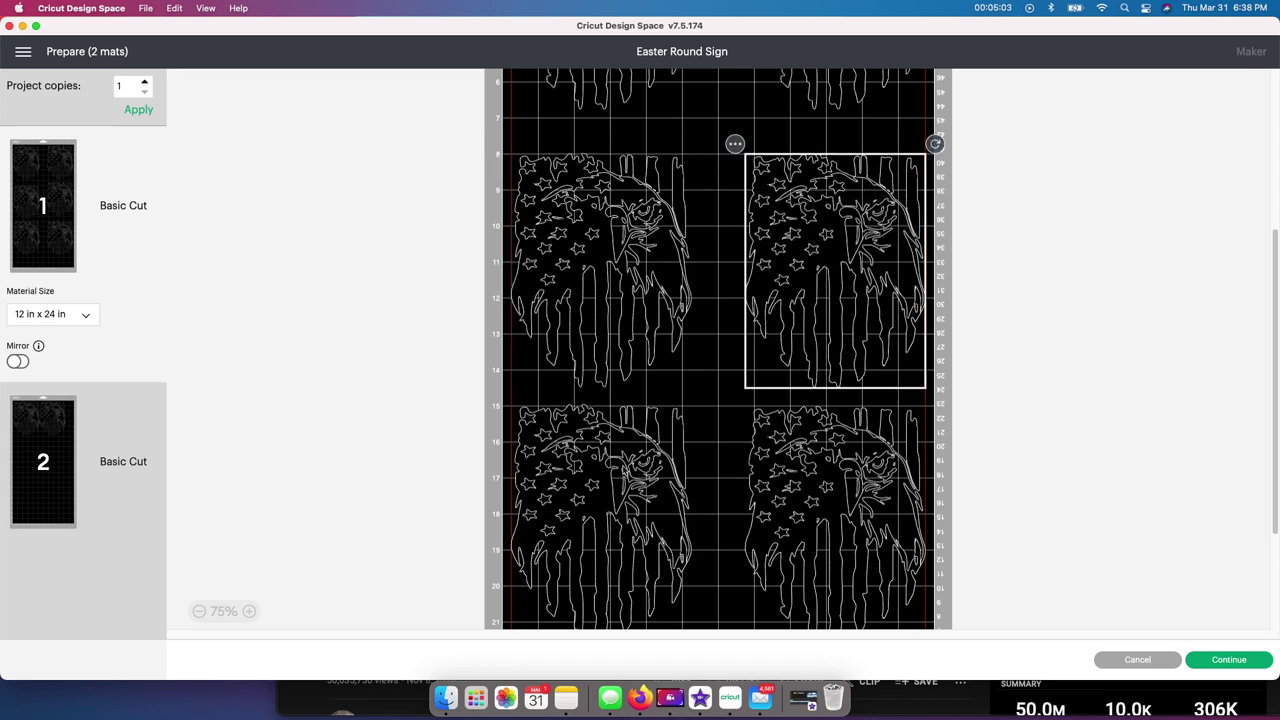
click(616, 462)
mouse_move(616, 462)
mouse_down()
mouse_move(610, 490)
mouse_move(595, 475)
mouse_up()
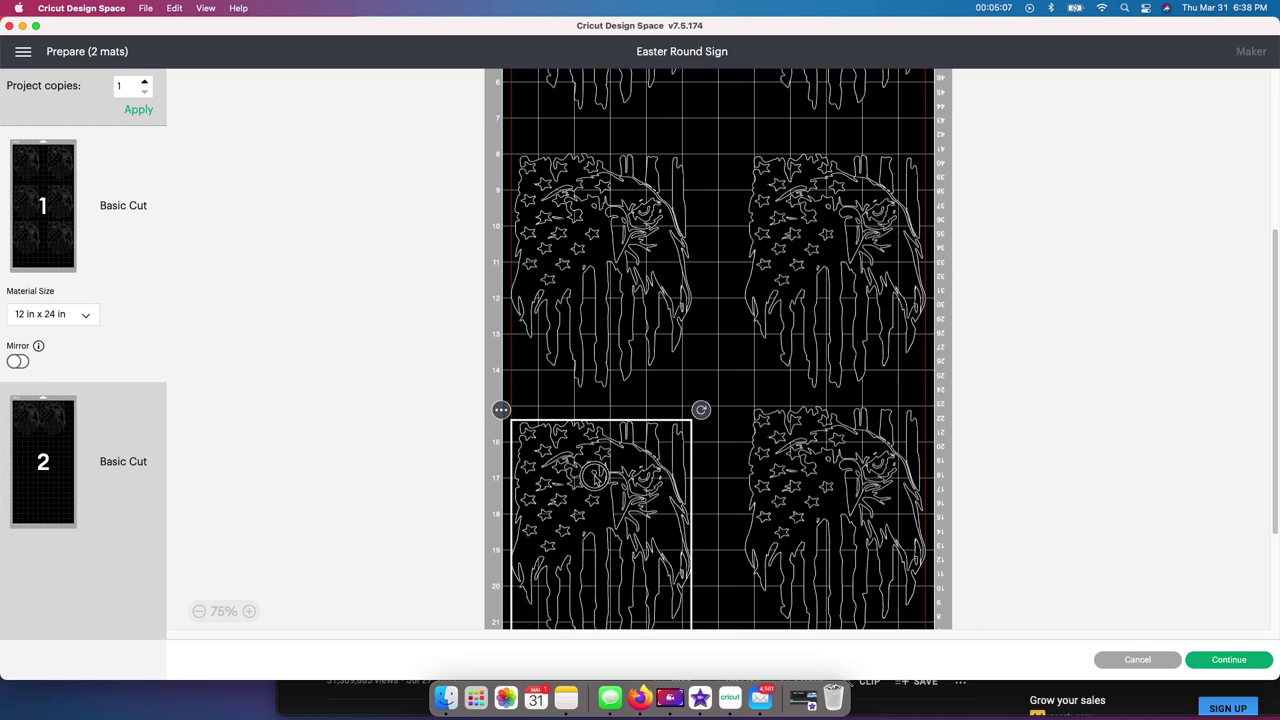
click(718, 470)
drag(861, 463, 861, 478)
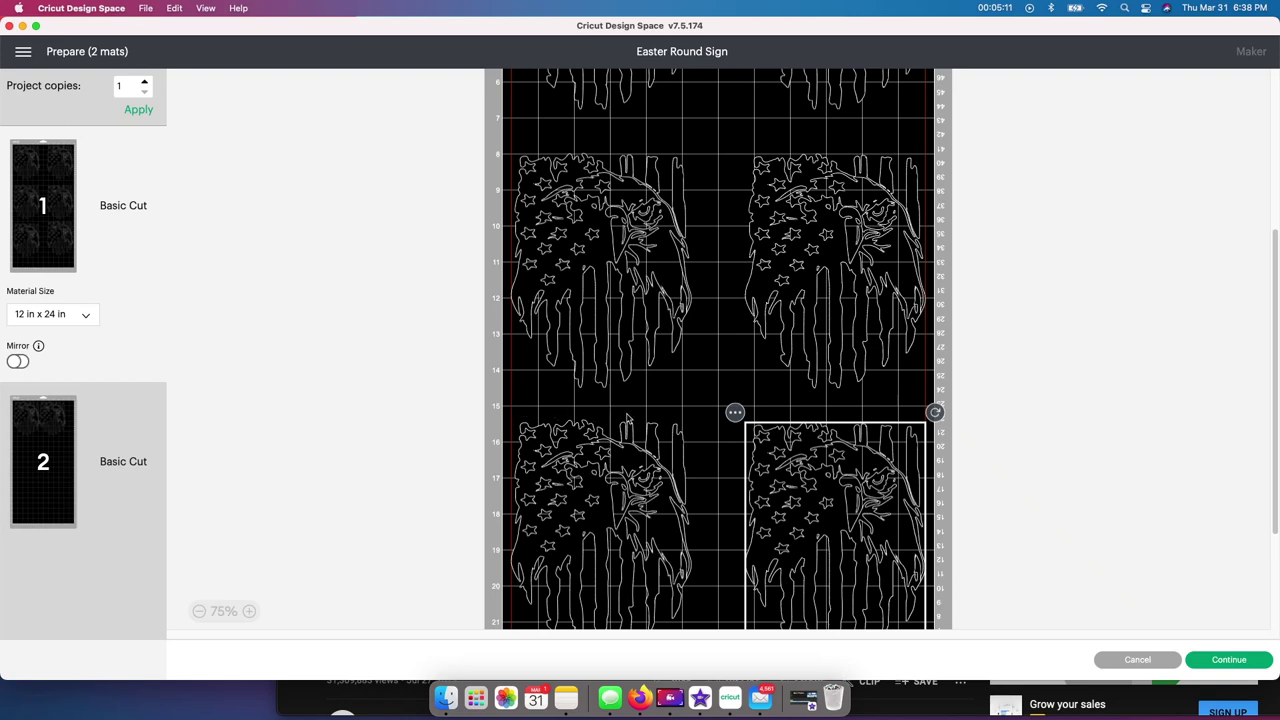
Check the full mat 1 layout and continue to the cutting step
scroll(700, 415, up, 1)
scroll(700, 415, up, 5)
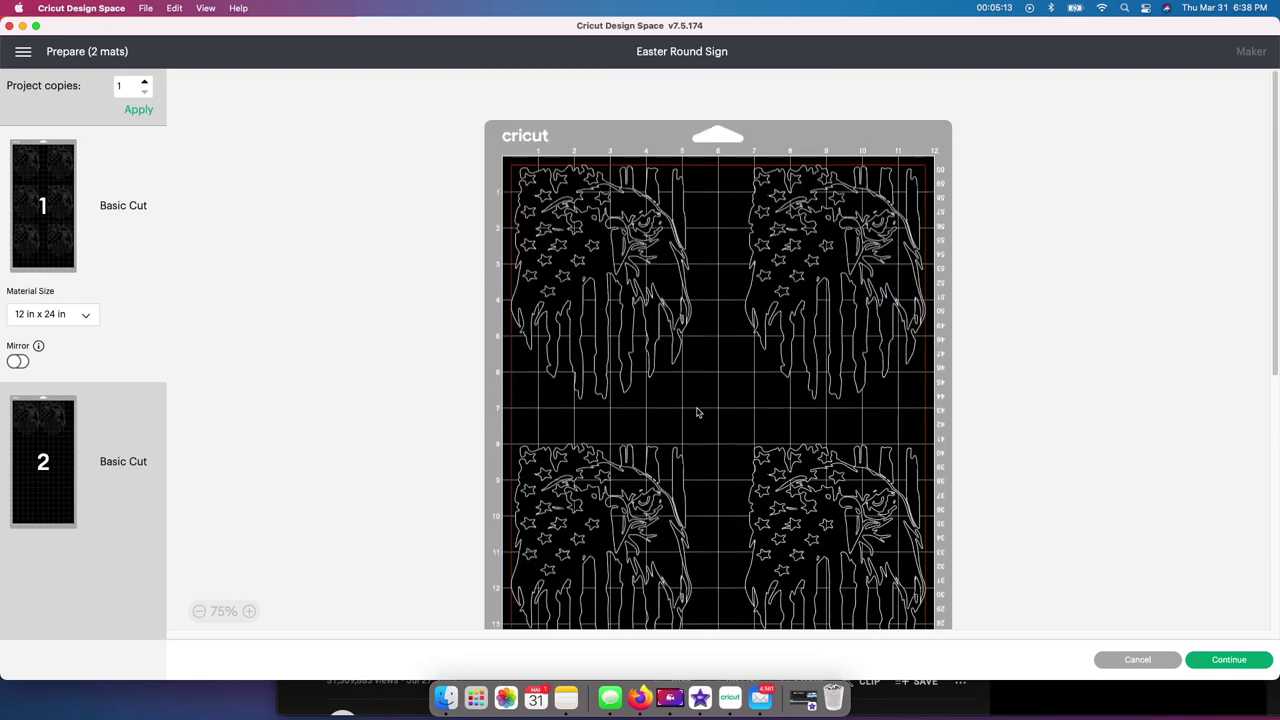
scroll(765, 325, down, 5)
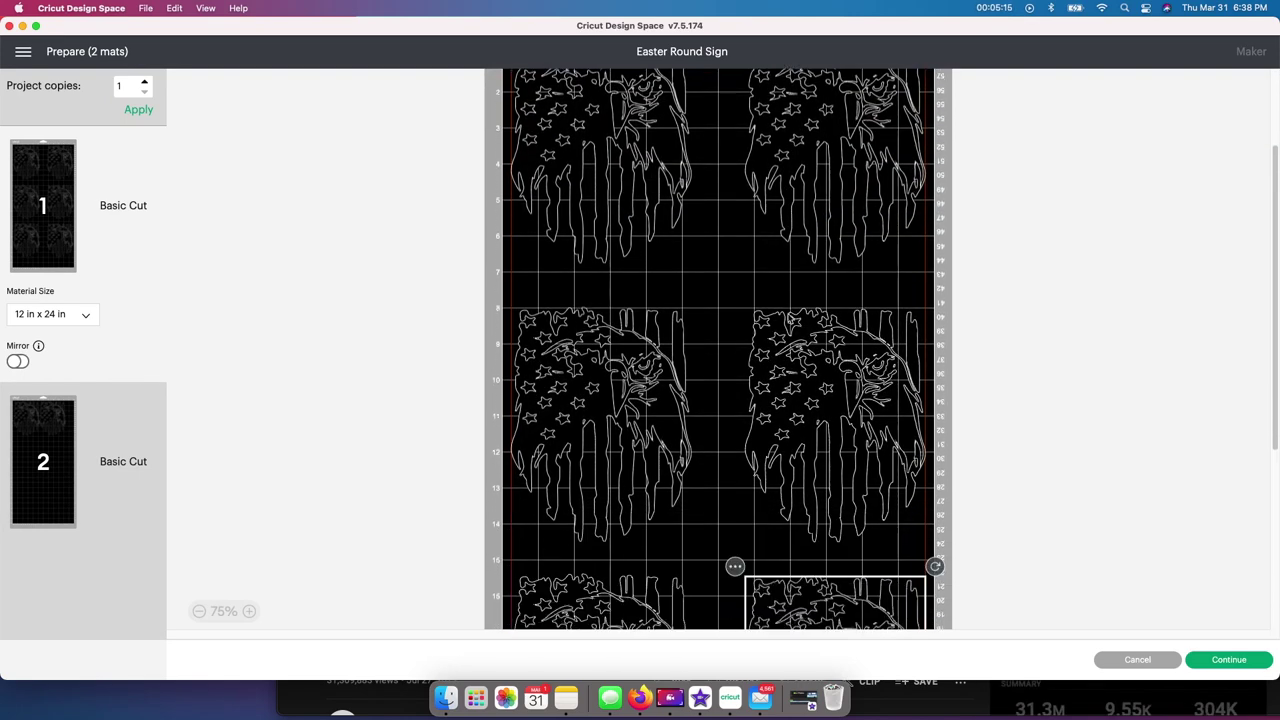
scroll(790, 318, up, 5)
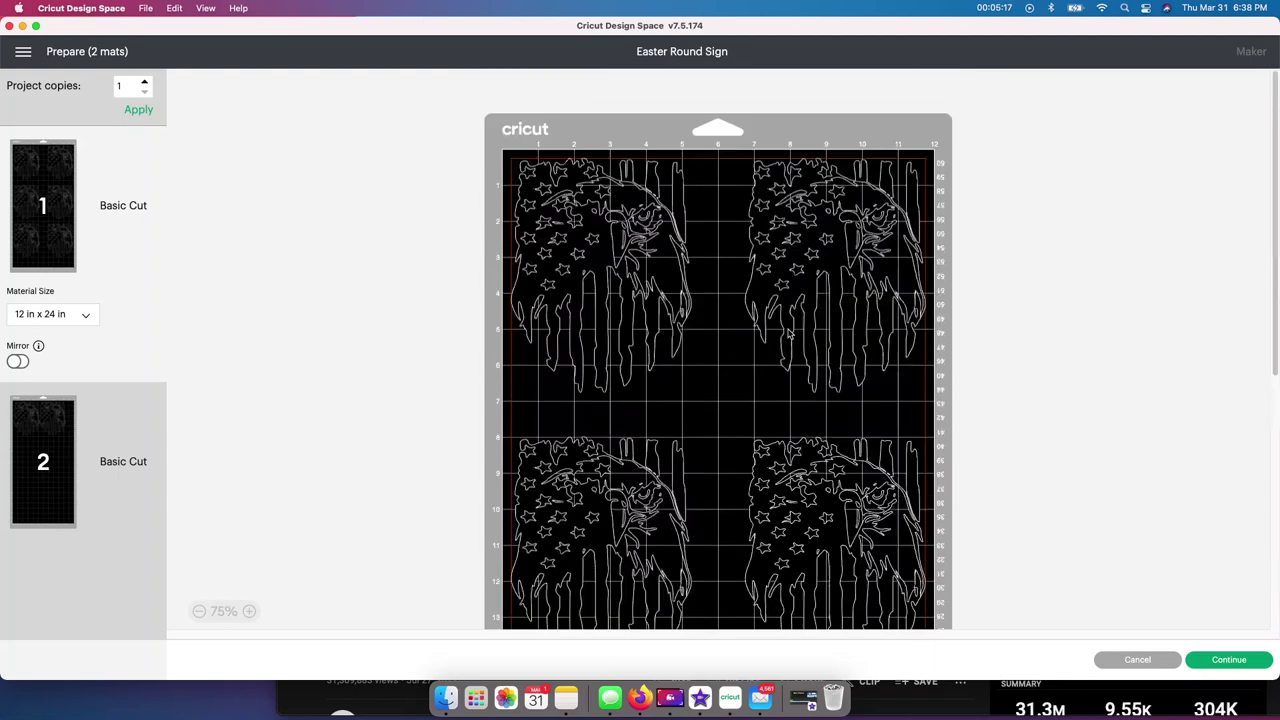
scroll(790, 334, down, 1)
click(1214, 661)
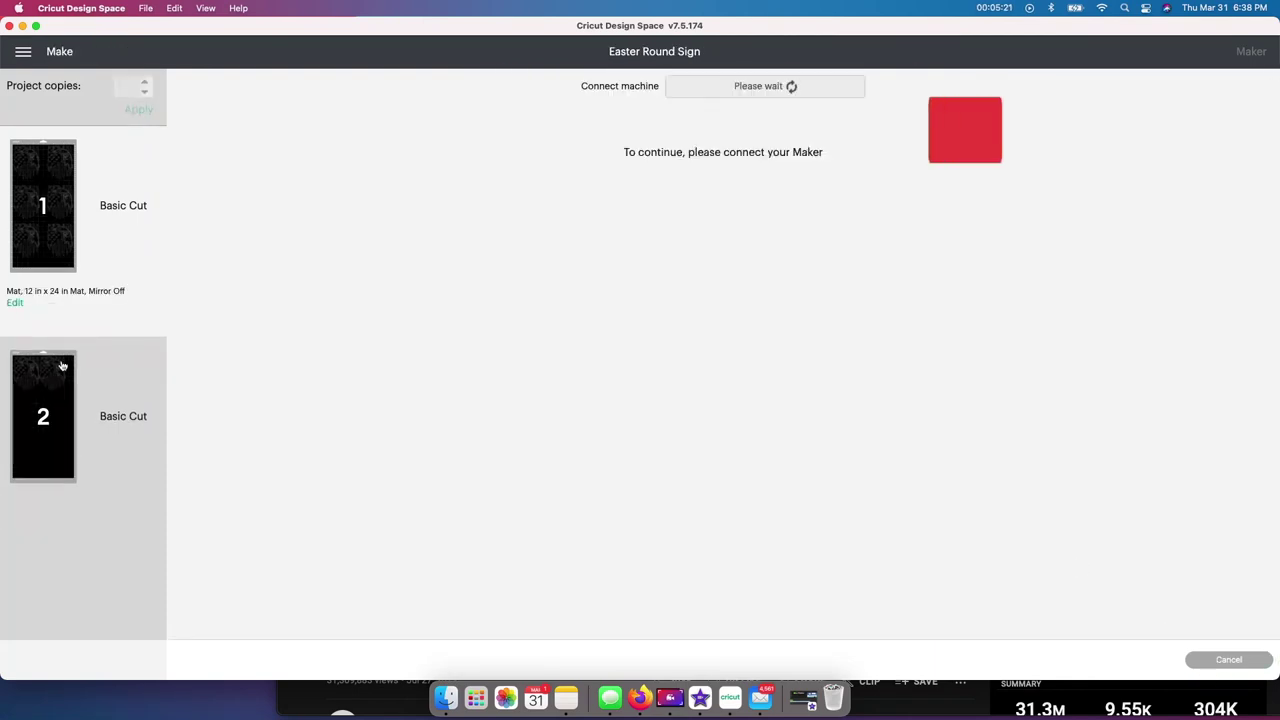
Wait for the Maker to connect over Bluetooth until the Set Base Material list appears
mouse_move(55, 365)
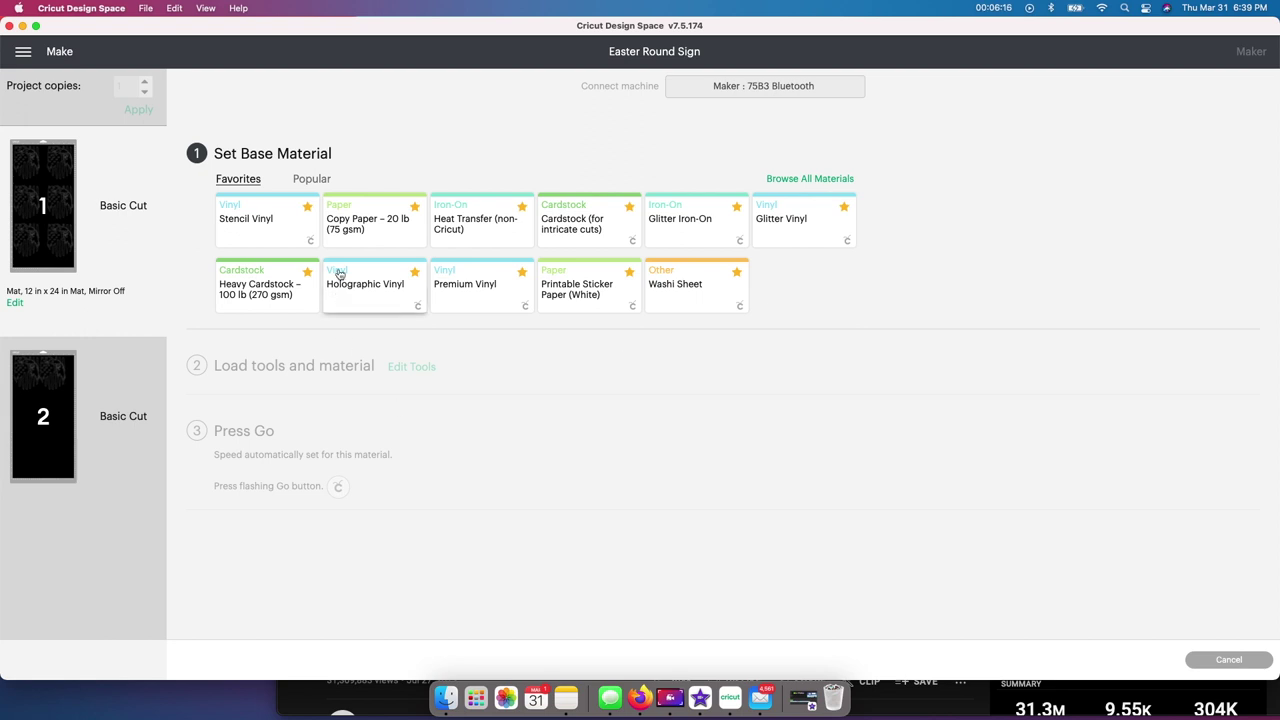
Set mat 1's base material to Stencil Vinyl with pressure raised to More
click(265, 214)
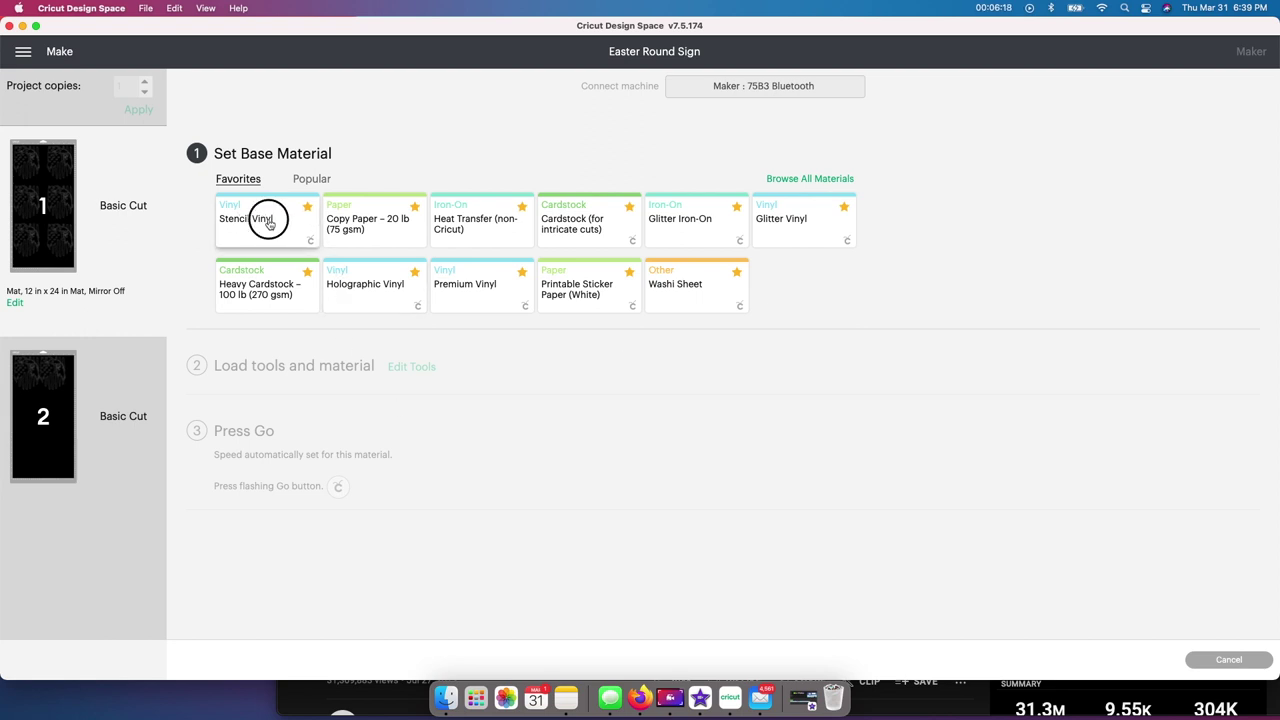
click(278, 201)
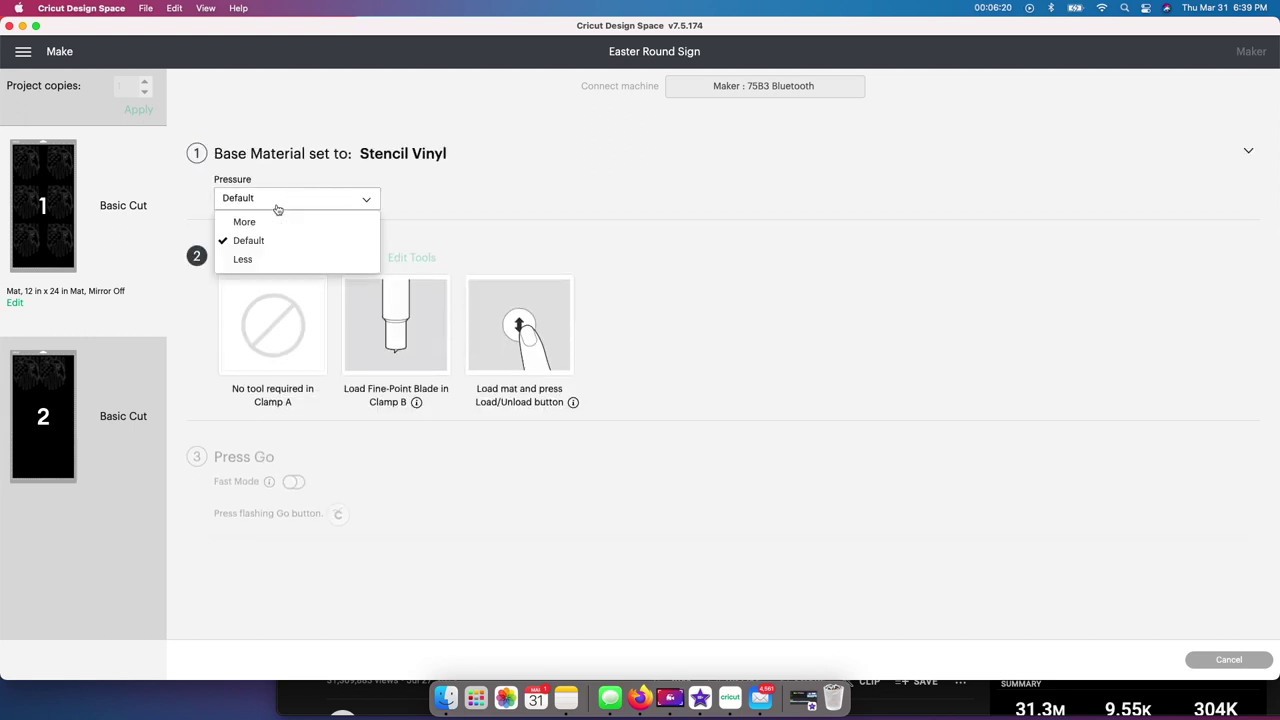
click(261, 221)
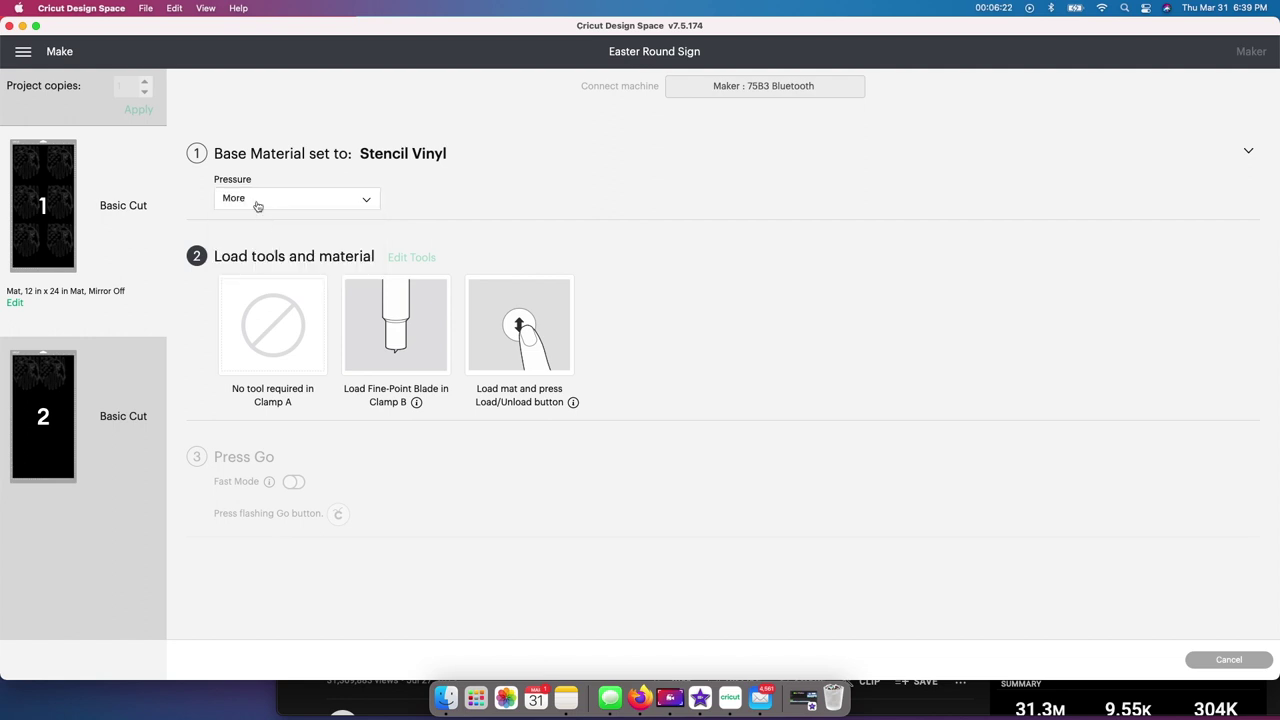